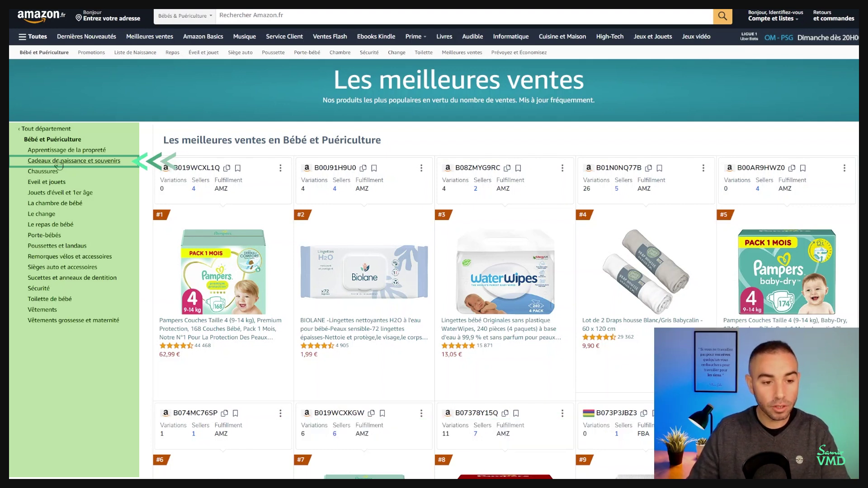
- Open the "Cadeaux de naissance et souvenirs" best-seller subcategory and look through its ranked products for a private-label idea
{"action": "left_click", "coordinate": [60, 162]}
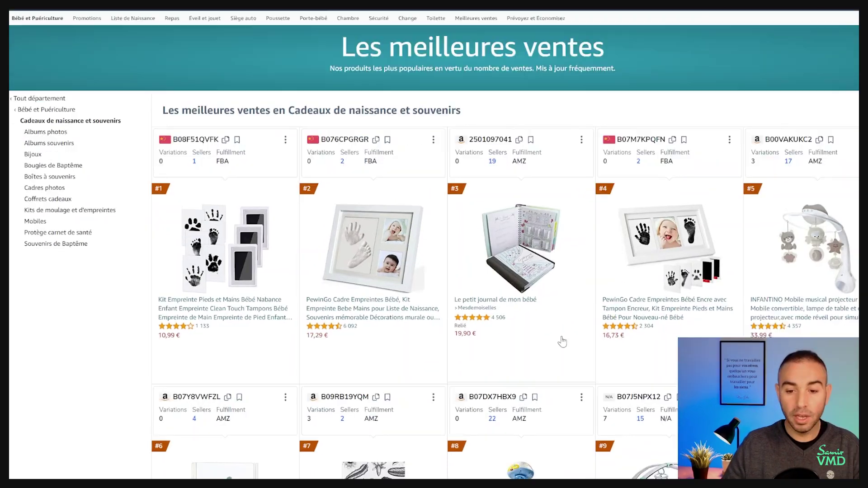
{"action": "scroll", "coordinate": [519, 330], "scroll_direction": "down", "scroll_amount": 1}
{"action": "scroll", "coordinate": [512, 311], "scroll_direction": "down", "scroll_amount": 8}
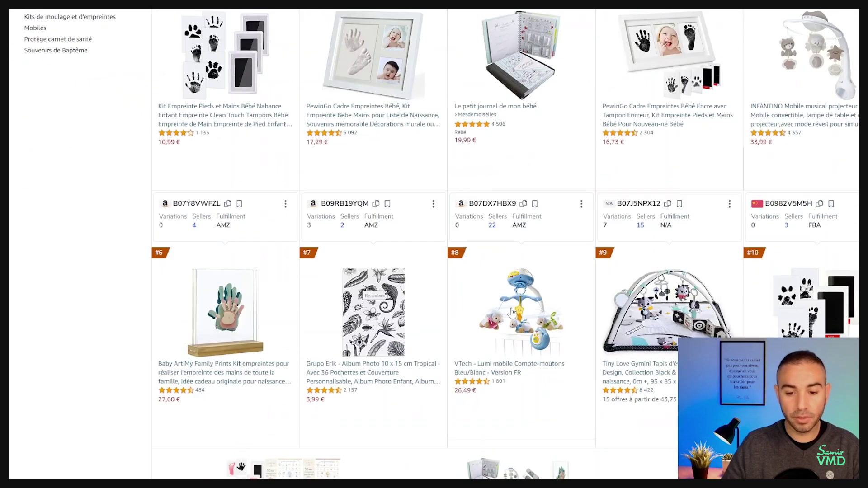
{"action": "scroll", "coordinate": [724, 313], "scroll_direction": "up", "scroll_amount": 5}
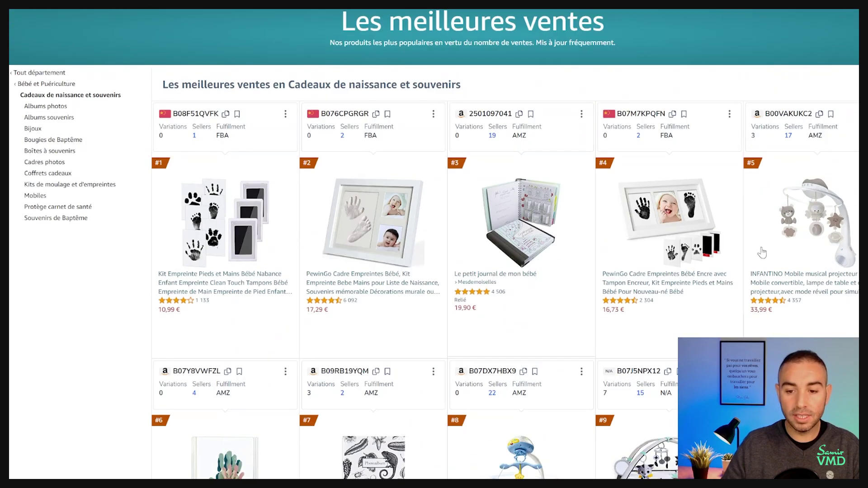
{"action": "scroll", "coordinate": [637, 310], "scroll_direction": "down", "scroll_amount": 4}
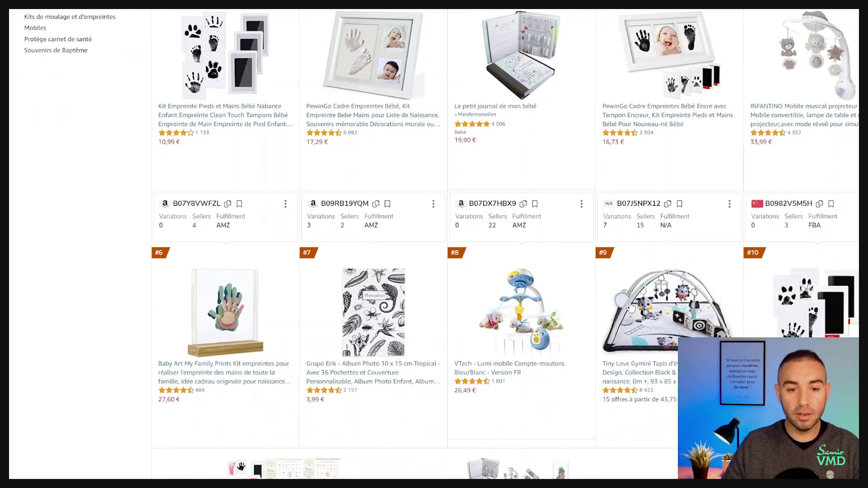
{"action": "scroll", "coordinate": [387, 194], "scroll_direction": "up", "scroll_amount": 2}
{"action": "scroll", "coordinate": [382, 191], "scroll_direction": "down", "scroll_amount": 6}
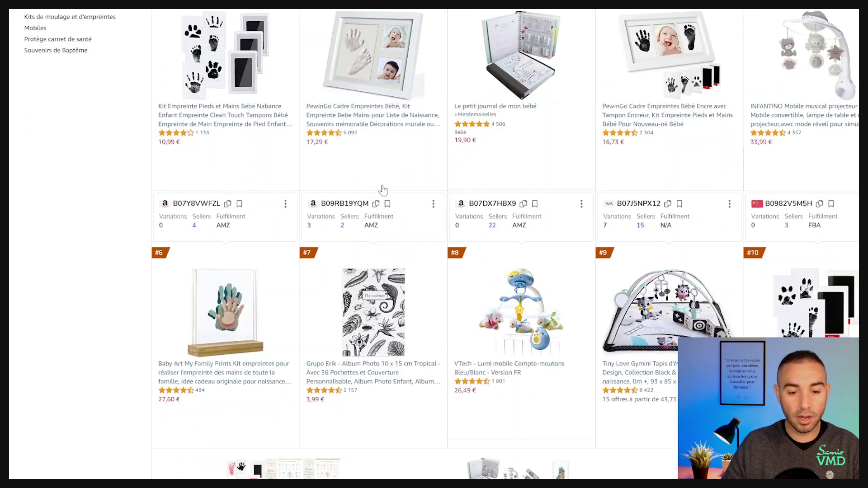
{"action": "scroll", "coordinate": [382, 190], "scroll_direction": "down", "scroll_amount": 4}
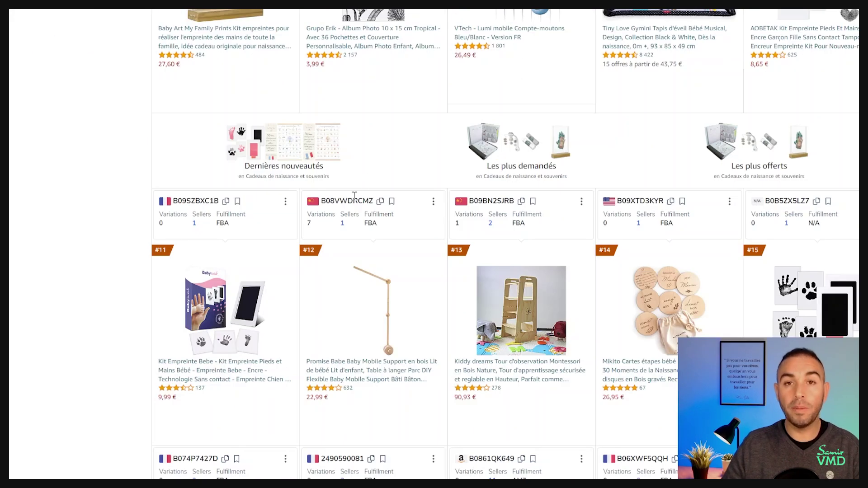
{"action": "scroll", "coordinate": [428, 275], "scroll_direction": "down", "scroll_amount": 18}
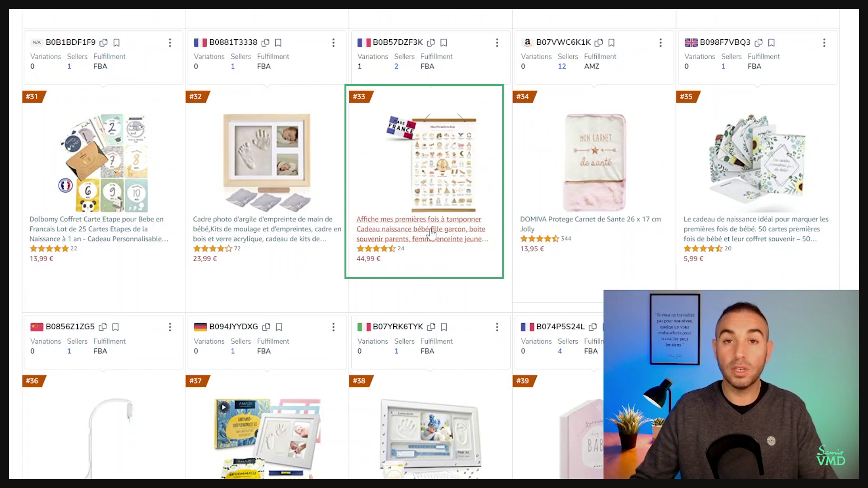
- Open the #33 "Affiche mes premières fois à tamponner" listing and review its sales, fees and review data in Helium 10 Xray
{"action": "left_click", "coordinate": [431, 234]}
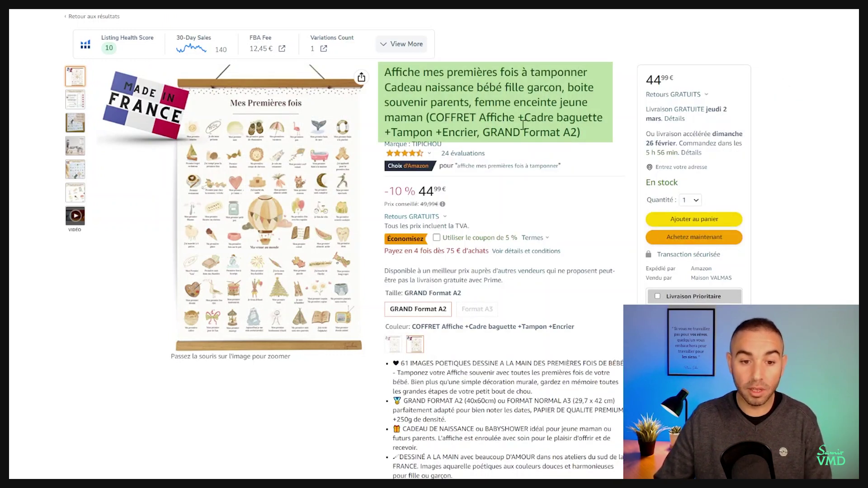
{"action": "mouse_move", "coordinate": [260, 160]}
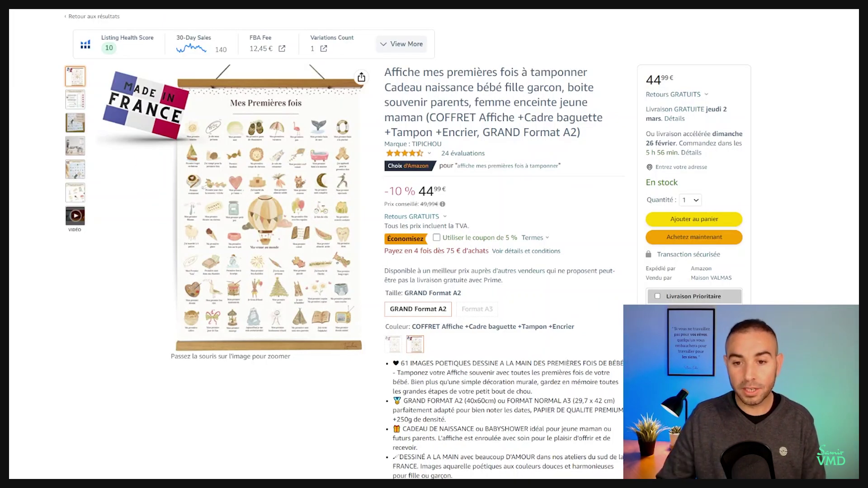
{"action": "left_click", "coordinate": [644, 14]}
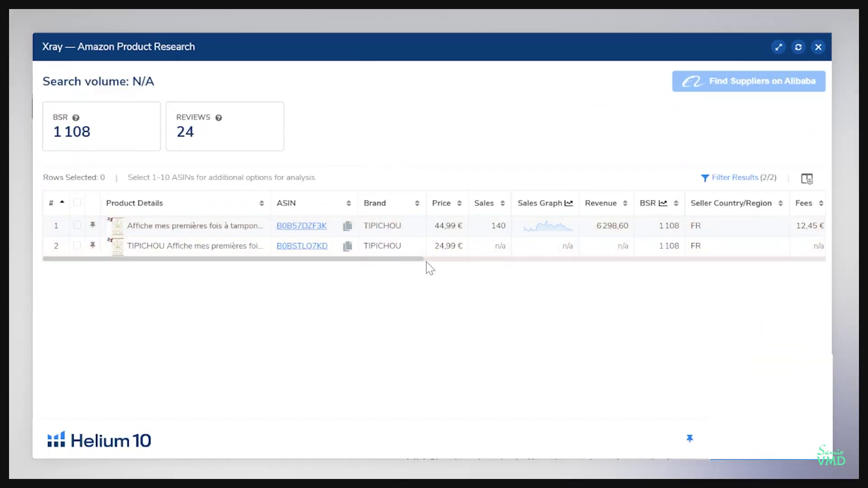
{"action": "left_click_drag", "start_coordinate": [419, 261], "coordinate": [500, 262]}
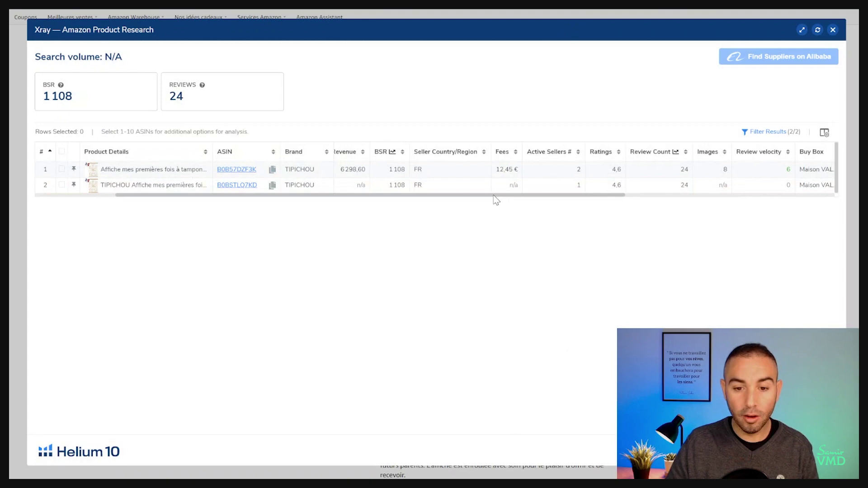
{"action": "left_click_drag", "start_coordinate": [496, 199], "coordinate": [463, 189]}
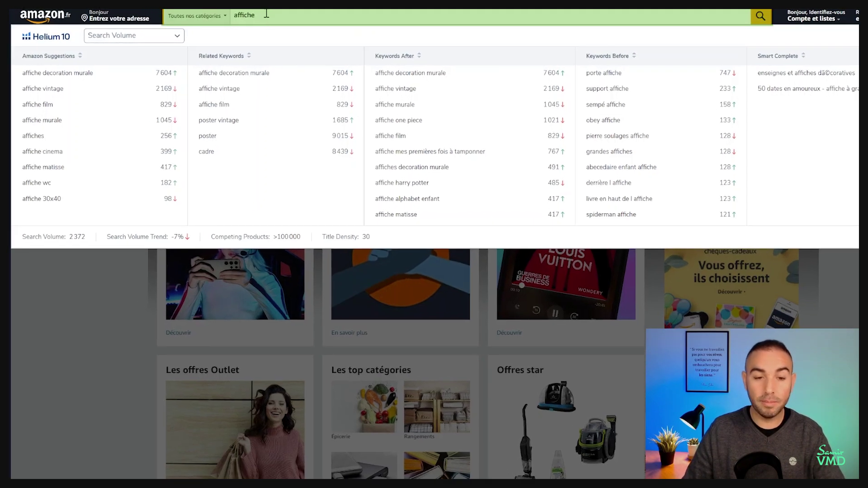
- Search Amazon for the suggested keyword "affiche mes premières fois à tamponner" and analyse the results with Xray
{"action": "mouse_move", "coordinate": [467, 155]}
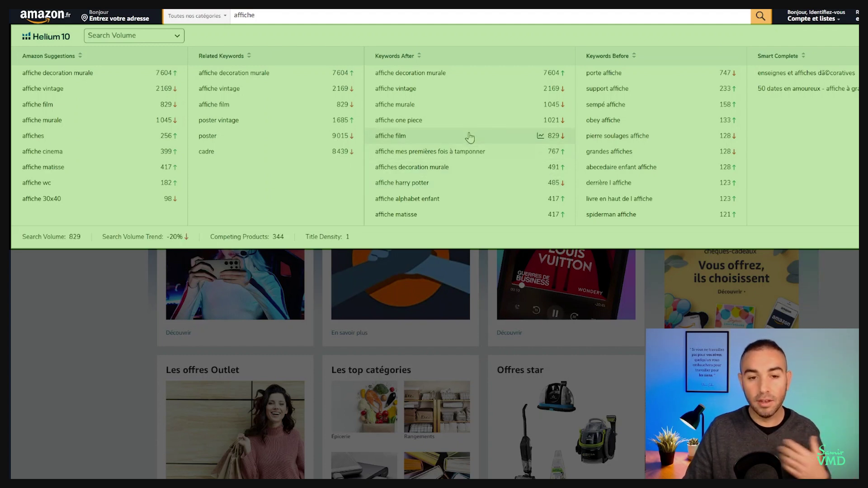
{"action": "left_click", "coordinate": [389, 153]}
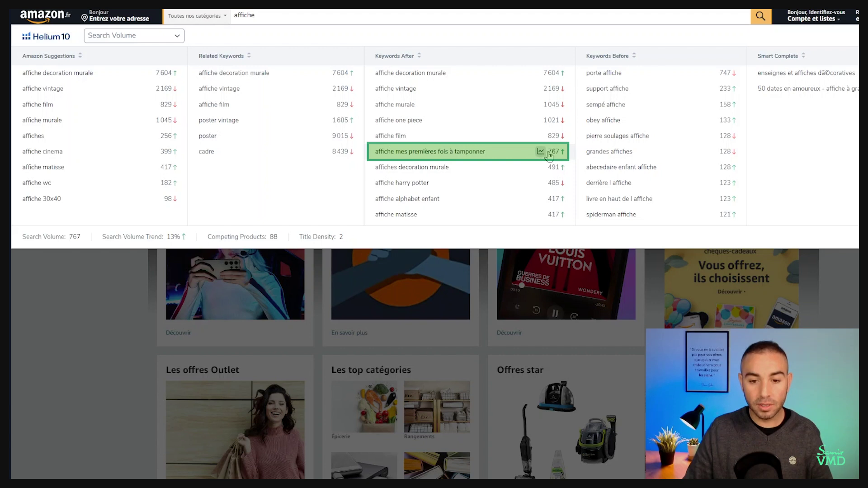
{"action": "left_click", "coordinate": [458, 156]}
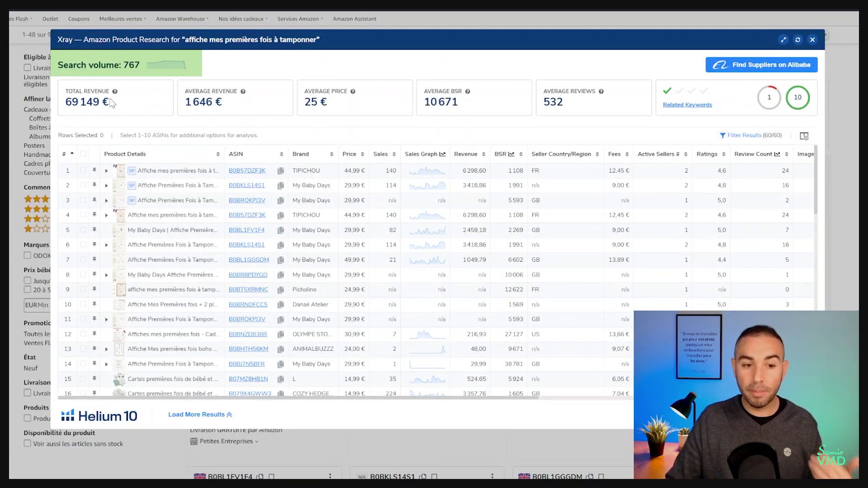
- Sort the keyword's Xray results by descending revenue, compare the competing posters, and return to the original poster's Xray data
{"action": "left_click", "coordinate": [458, 156]}
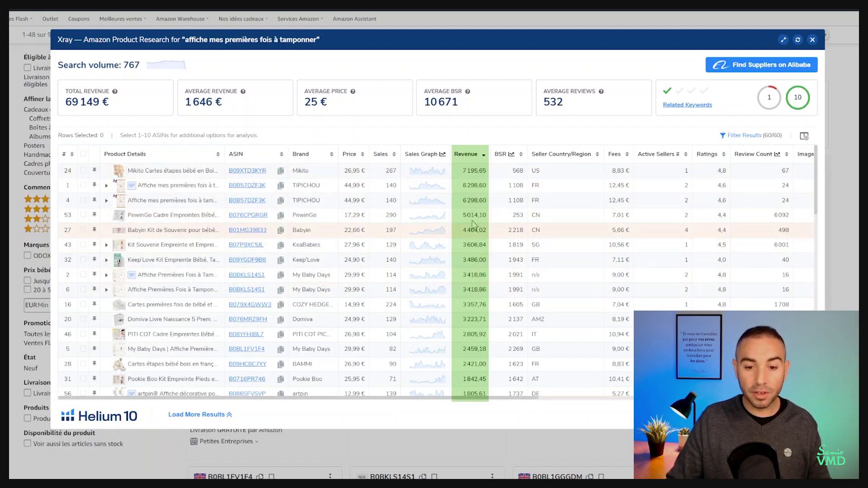
{"action": "left_click", "coordinate": [473, 275]}
{"action": "left_click", "coordinate": [478, 200]}
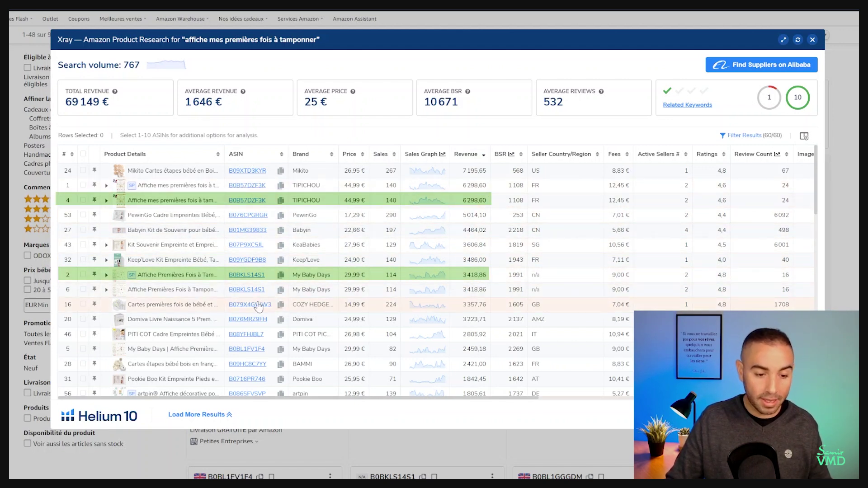
{"action": "scroll", "coordinate": [316, 293], "scroll_direction": "down", "scroll_amount": 1}
{"action": "left_click", "coordinate": [196, 290]}
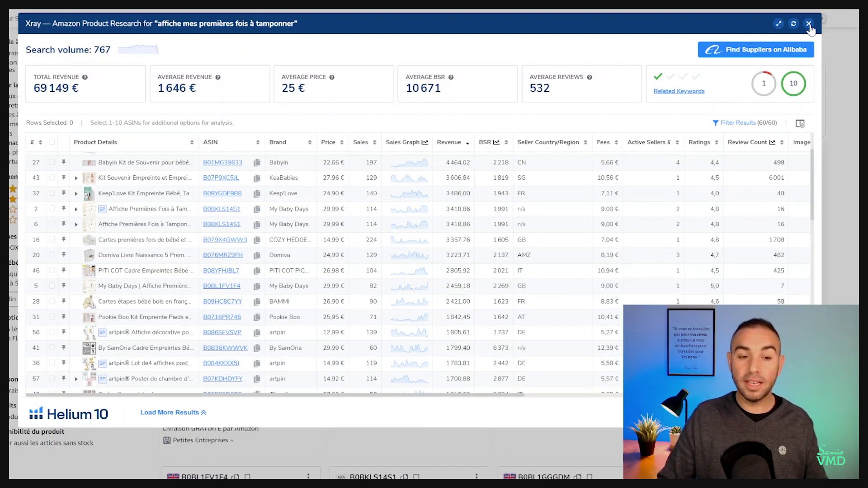
{"action": "left_click", "coordinate": [809, 24]}
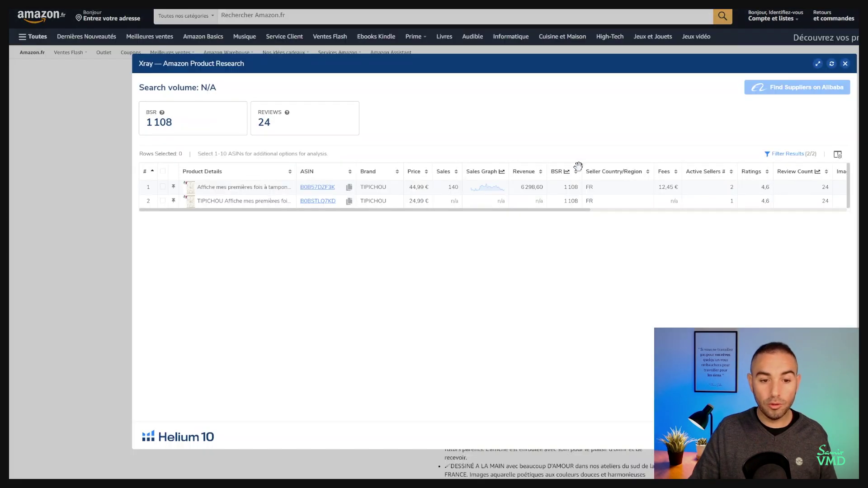
{"action": "scroll", "coordinate": [592, 212], "scroll_direction": "right", "scroll_amount": 2}
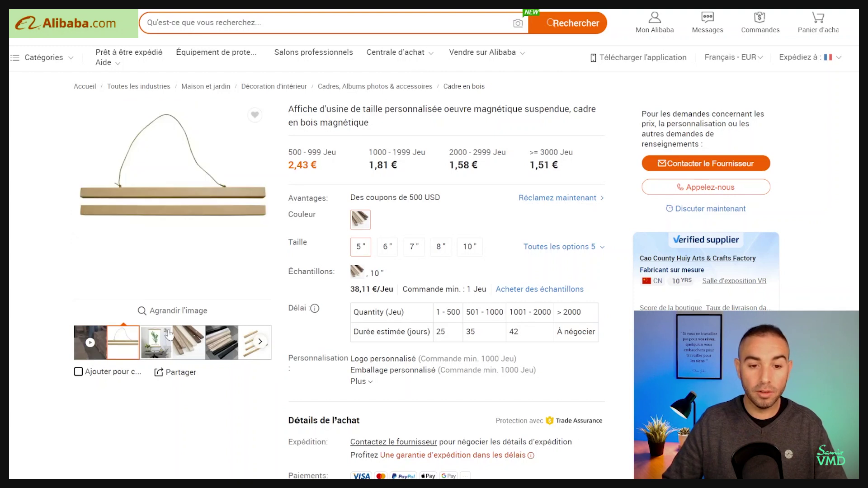
- Examine the photos, product description, company information and packaging of the magnetic wooden poster hanger on Alibaba
{"action": "left_click", "coordinate": [188, 342]}
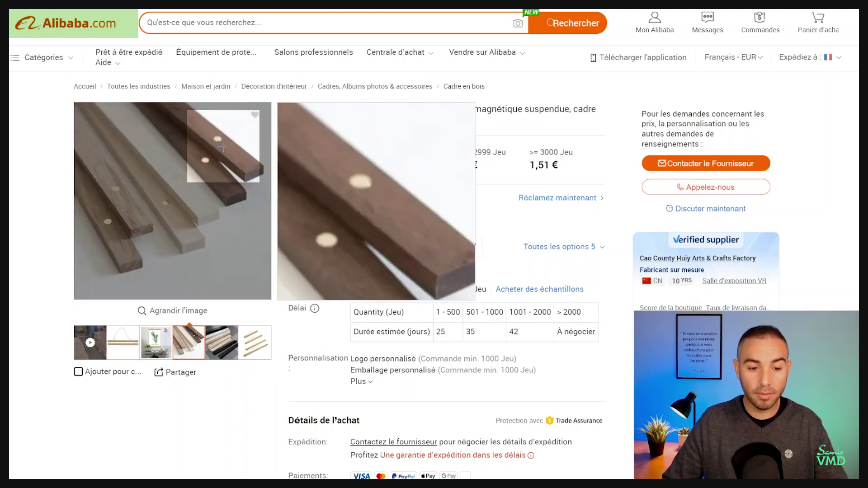
{"action": "scroll", "coordinate": [203, 271], "scroll_direction": "down", "scroll_amount": 15}
{"action": "scroll", "coordinate": [193, 296], "scroll_direction": "down", "scroll_amount": 15}
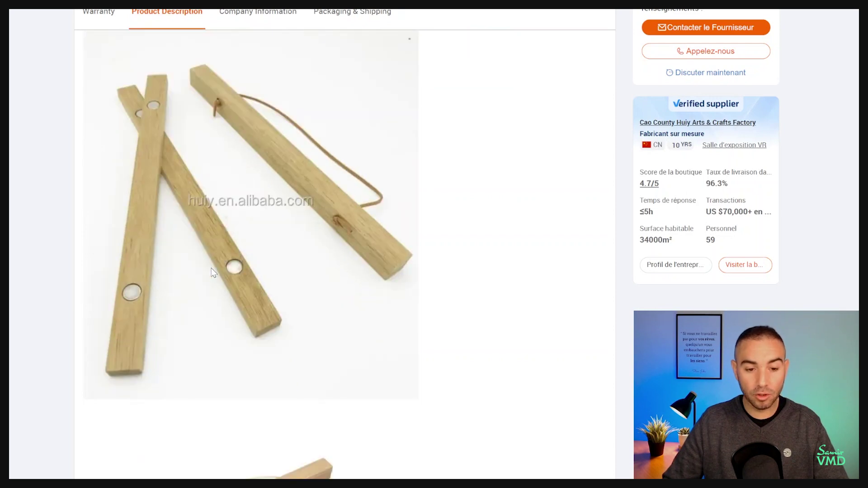
{"action": "scroll", "coordinate": [258, 216], "scroll_direction": "up", "scroll_amount": 6}
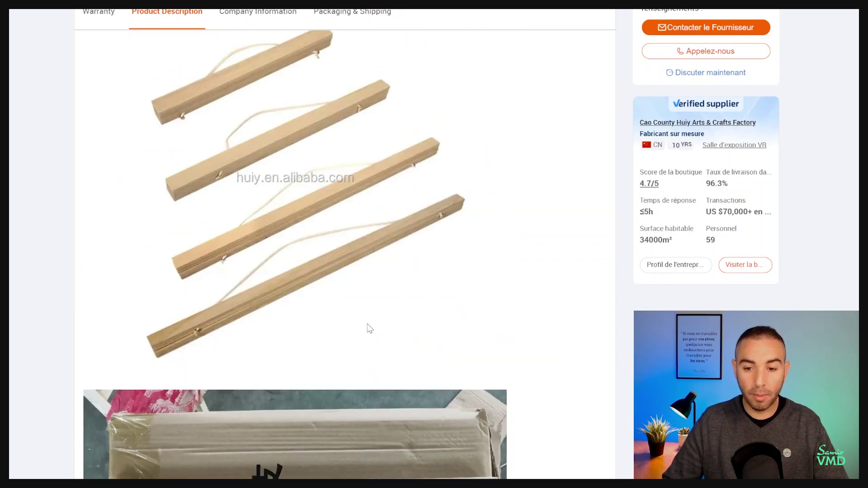
{"action": "scroll", "coordinate": [367, 329], "scroll_direction": "down", "scroll_amount": 10}
{"action": "scroll", "coordinate": [372, 335], "scroll_direction": "down", "scroll_amount": 15}
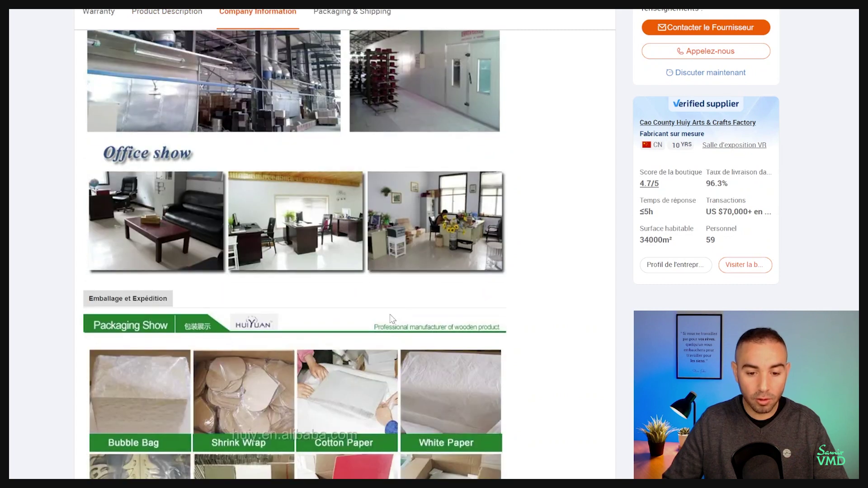
{"action": "scroll", "coordinate": [393, 294], "scroll_direction": "up", "scroll_amount": 10}
{"action": "scroll", "coordinate": [401, 139], "scroll_direction": "up", "scroll_amount": 20}
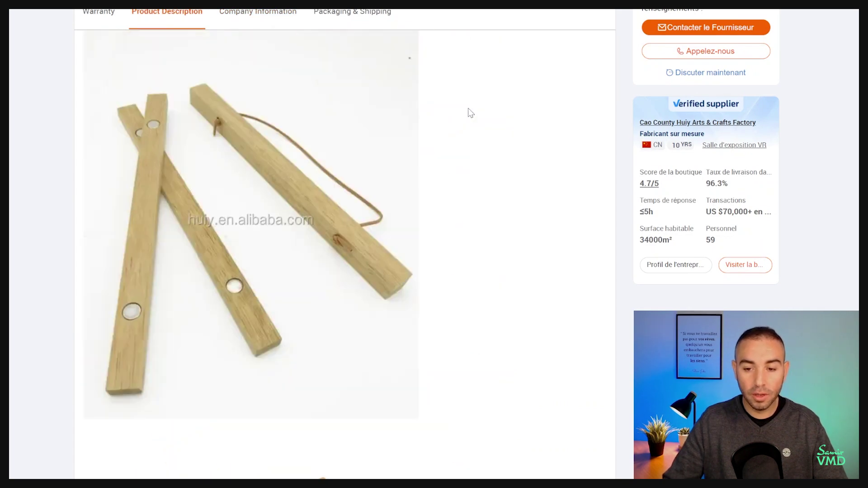
{"action": "scroll", "coordinate": [459, 121], "scroll_direction": "up", "scroll_amount": 4}
{"action": "scroll", "coordinate": [448, 193], "scroll_direction": "down", "scroll_amount": 1}
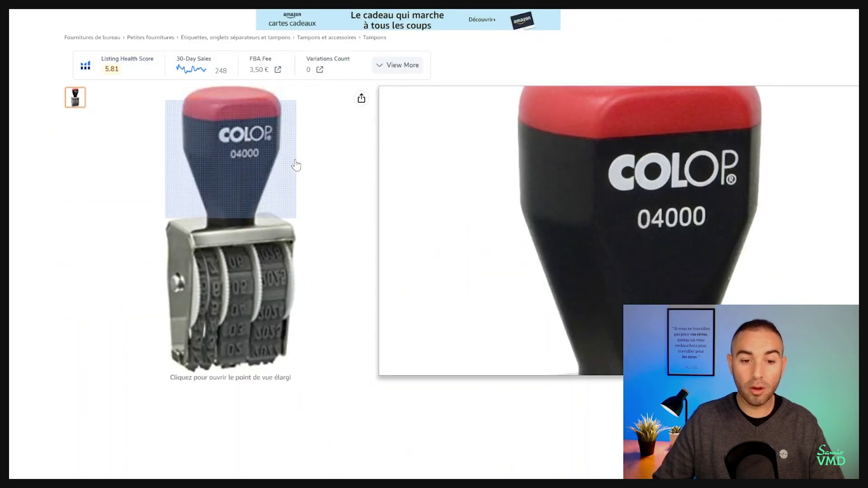
- Check PrintOclock's A2 poster printing options and its prices by quantity and delivery time
{"action": "mouse_move", "coordinate": [368, 318]}
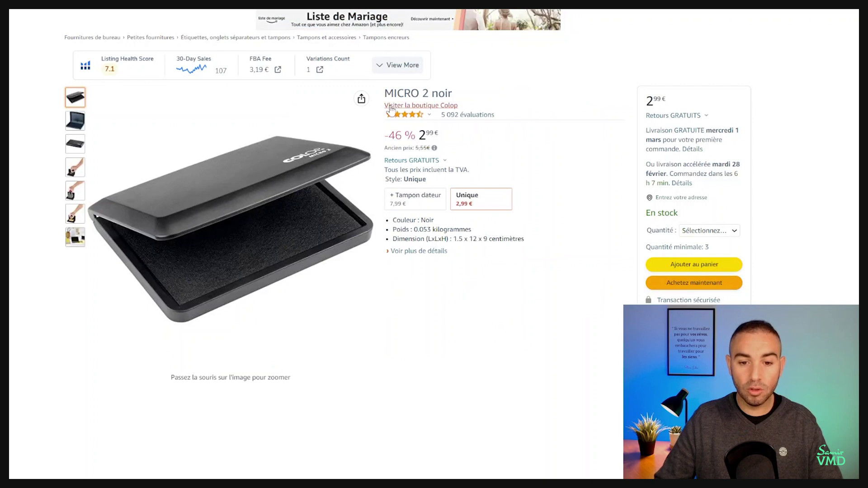
{"action": "mouse_move", "coordinate": [268, 207]}
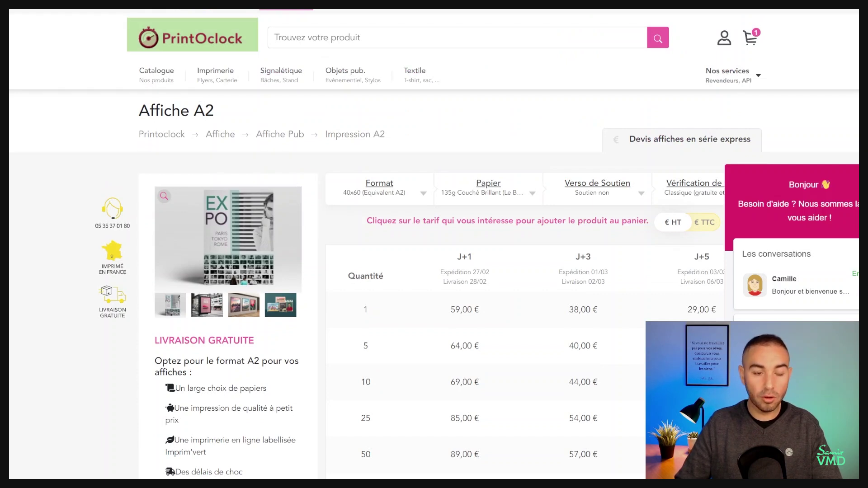
{"action": "scroll", "coordinate": [601, 198], "scroll_direction": "down", "scroll_amount": 4}
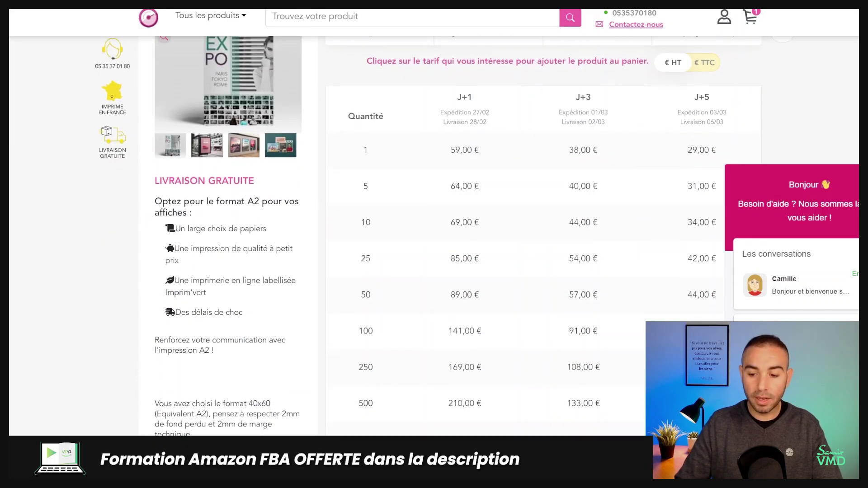
{"action": "scroll", "coordinate": [250, 122], "scroll_direction": "up", "scroll_amount": 4}
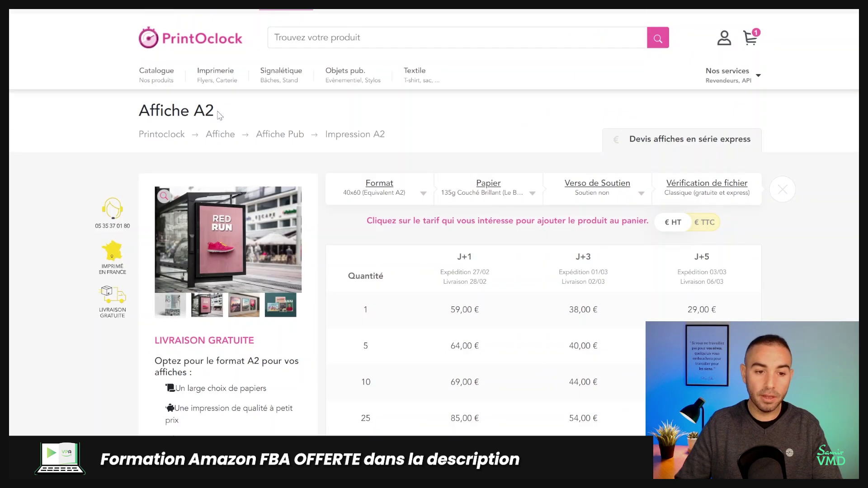
{"action": "scroll", "coordinate": [253, 117], "scroll_direction": "down", "scroll_amount": 1}
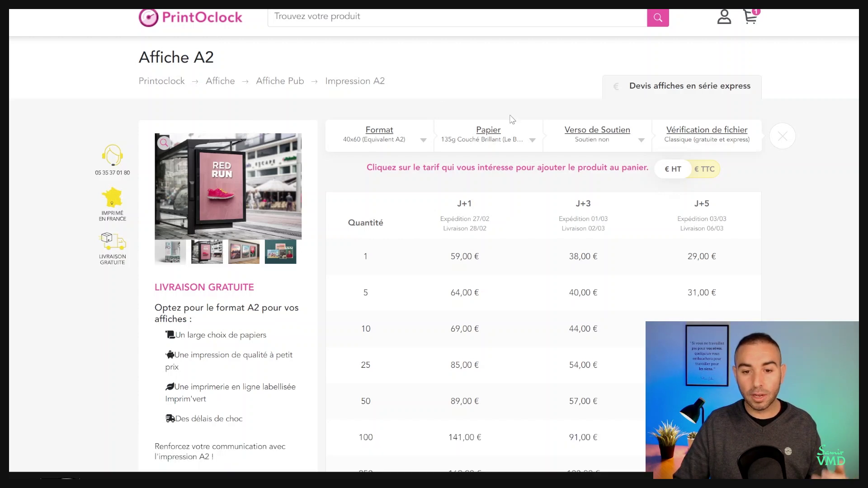
{"action": "scroll", "coordinate": [696, 294], "scroll_direction": "down", "scroll_amount": 1}
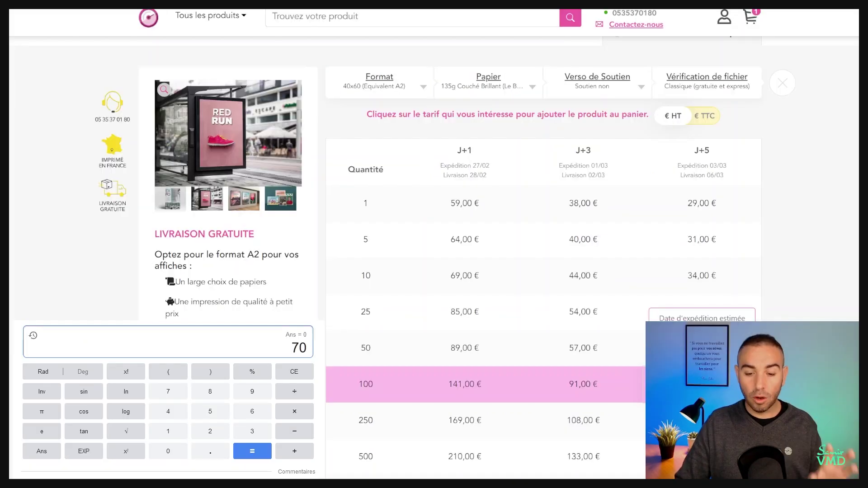
- Multiply the 70 euro amount by 1.20 for VAT and divide the result by 100 to get the unit printing cost
{"action": "key", "text": "asterisk"}
{"action": "type", "text": "1.20"}
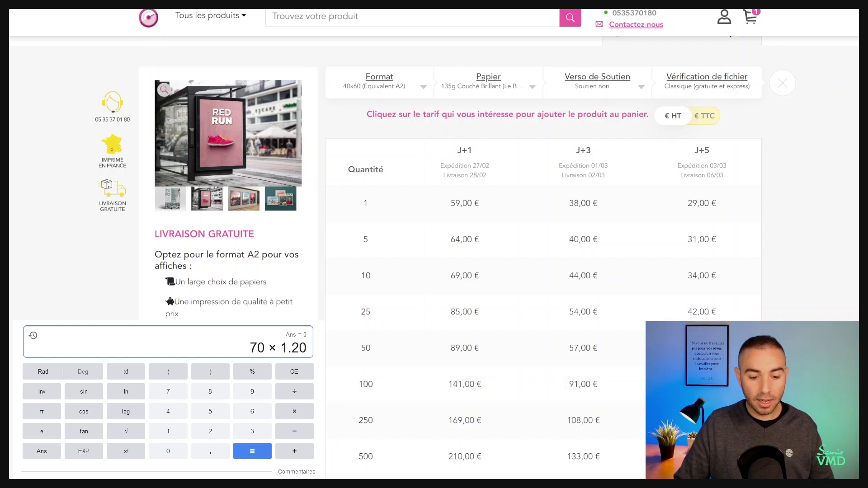
{"action": "key", "text": "Return"}
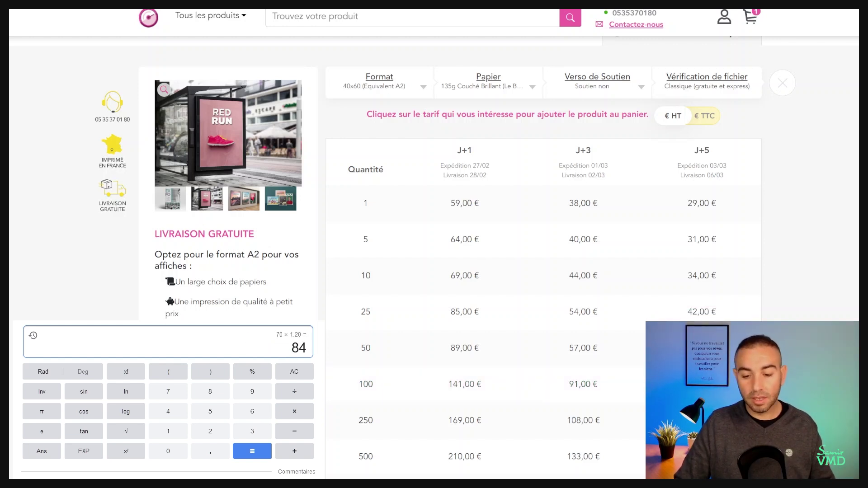
{"action": "left_click", "coordinate": [294, 392]}
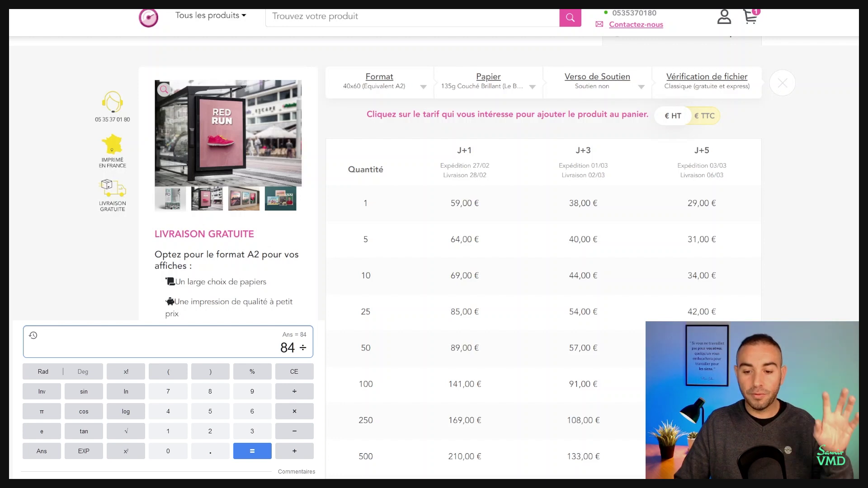
{"action": "type", "text": "100"}
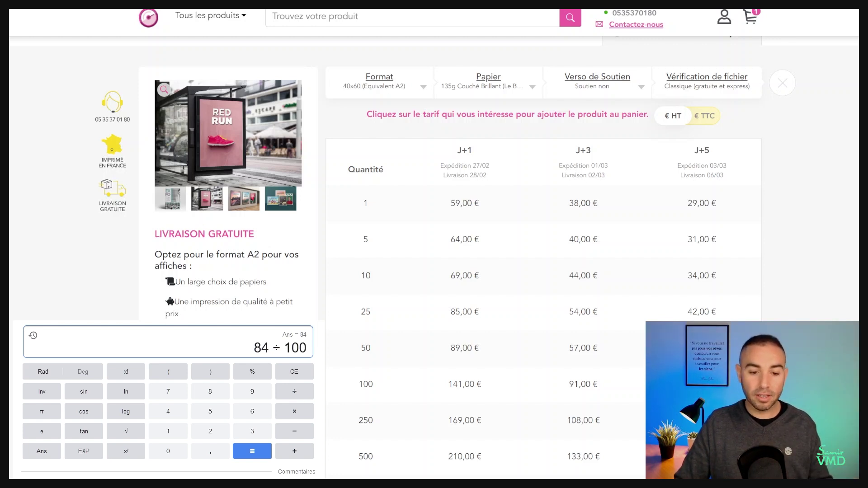
{"action": "key", "text": "Return"}
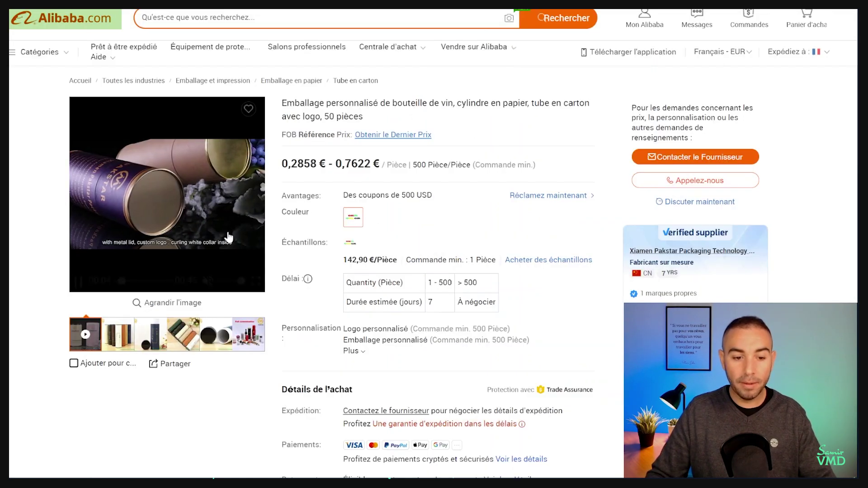
- View the second product photo of the customised cardboard tube packaging on Alibaba
{"action": "left_click", "coordinate": [118, 334]}
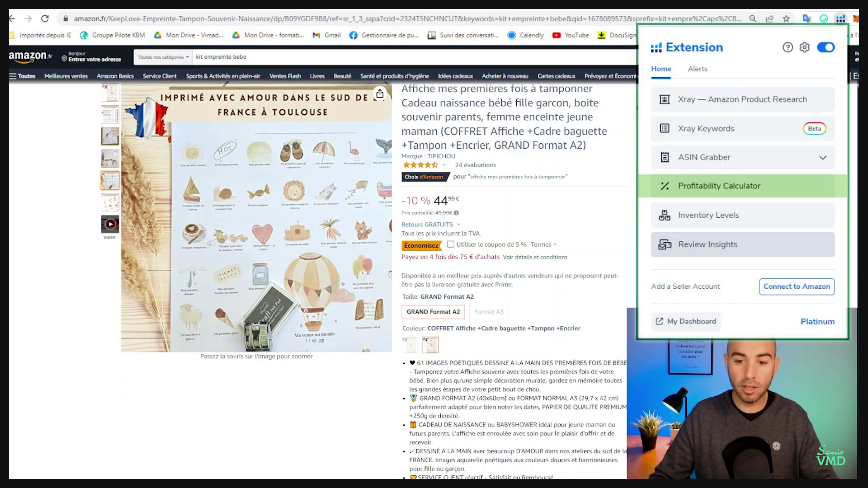
- Open the Profitability Calculator for the Amazon poster listing, then enlarge and reposition it to show all its cost fields
{"action": "left_click", "coordinate": [719, 186]}
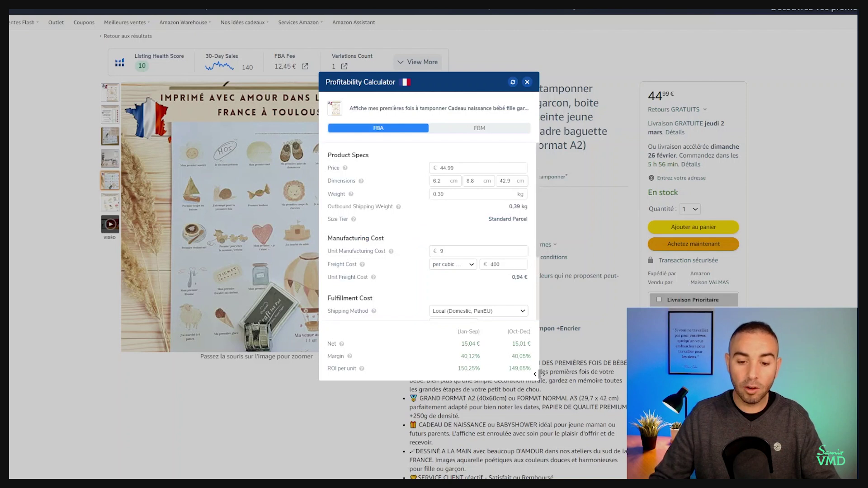
{"action": "left_click_drag", "start_coordinate": [538, 374], "coordinate": [584, 373]}
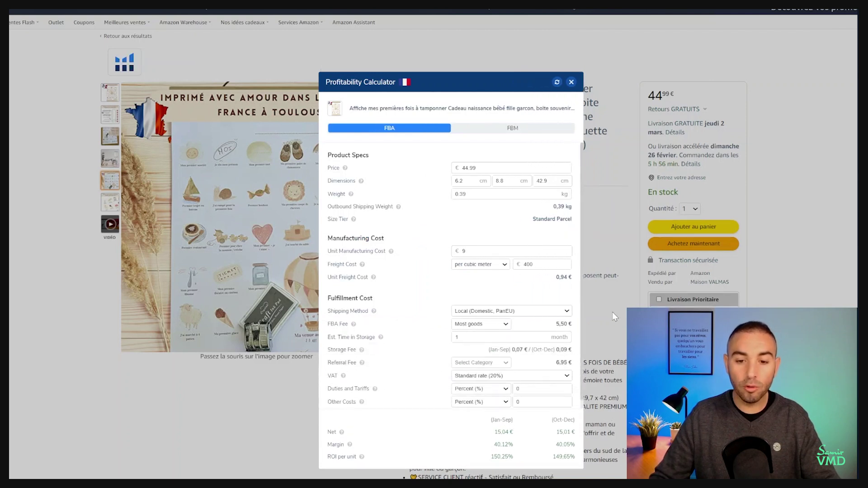
{"action": "left_click_drag", "start_coordinate": [494, 77], "coordinate": [467, 9]}
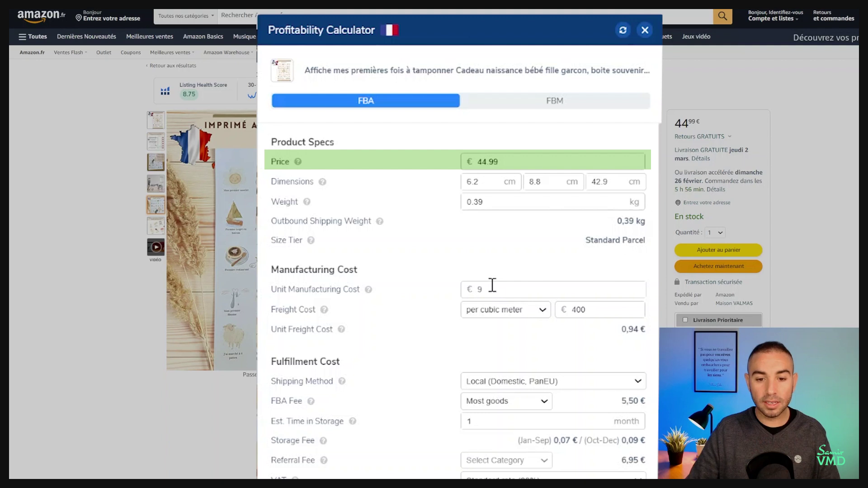
- Set the unit manufacturing cost to 12.5 euros in the Profitability Calculator and clear the freight cost
{"action": "left_click", "coordinate": [510, 161]}
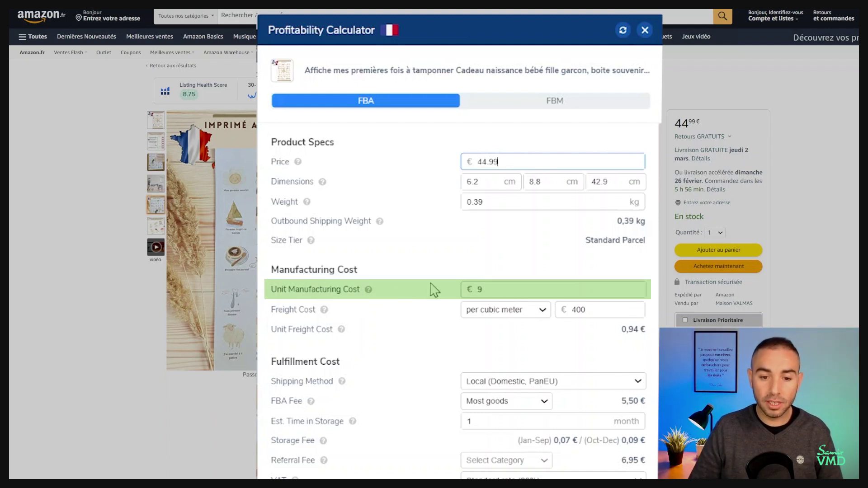
{"action": "left_click_drag", "start_coordinate": [494, 288], "coordinate": [461, 289]}
{"action": "type", "text": "12.5"}
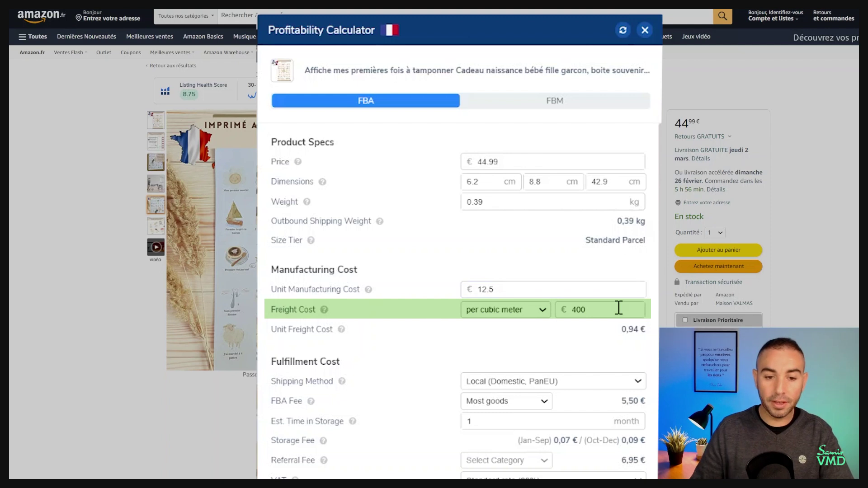
{"action": "left_click_drag", "start_coordinate": [606, 310], "coordinate": [563, 322]}
{"action": "key", "text": "BackSpace"}
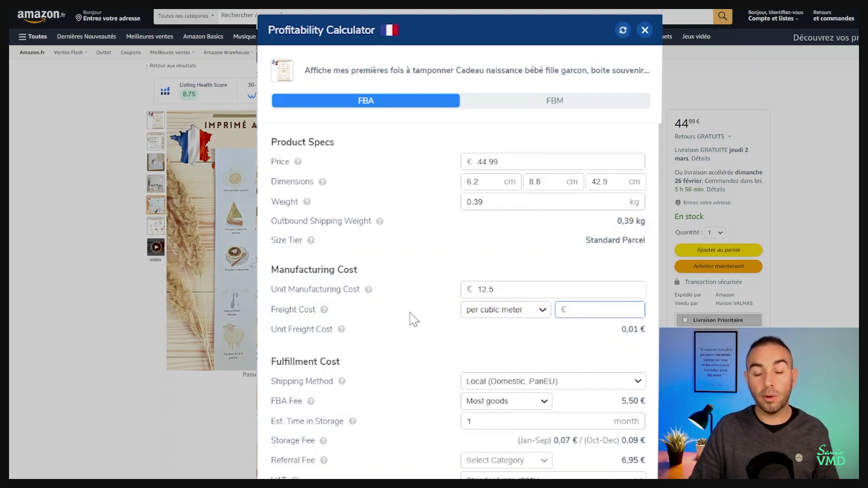
- Set the unit manufacturing cost to 14 euros and review the fulfilment fees, net profit, margin and ROI
{"action": "left_click", "coordinate": [507, 287]}
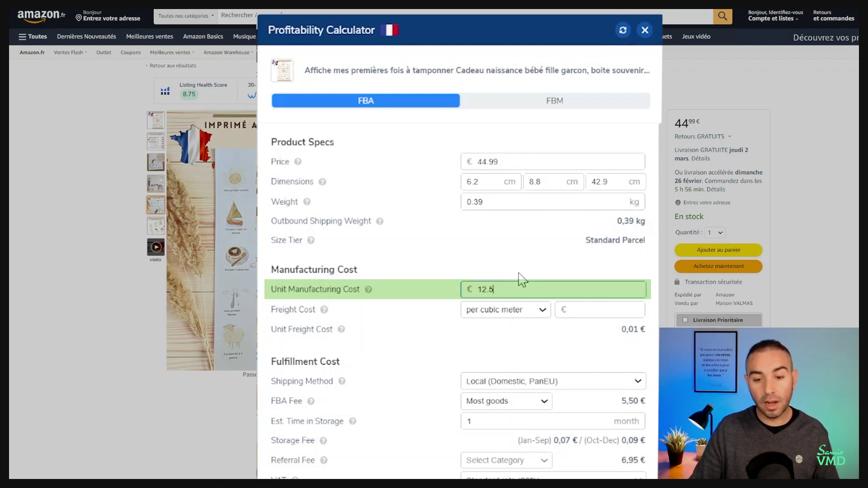
{"action": "key", "text": "BackSpace"}
{"action": "key", "text": "BackSpace"}
{"action": "key", "text": "BackSpace"}
{"action": "key", "text": "BackSpace"}
{"action": "type", "text": "14"}
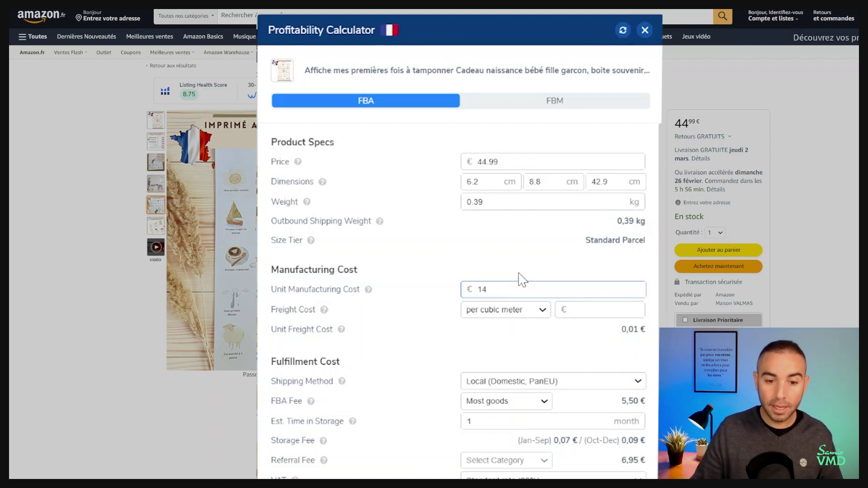
{"action": "left_click", "coordinate": [415, 362]}
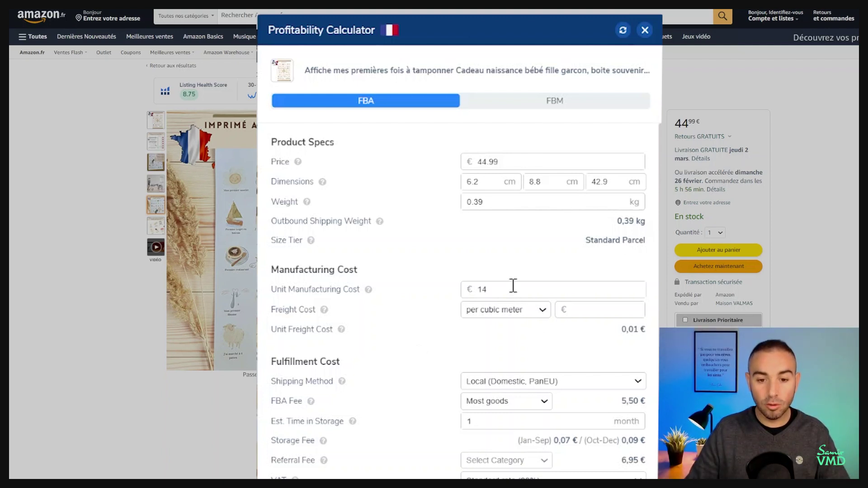
{"action": "scroll", "coordinate": [583, 387], "scroll_direction": "down", "scroll_amount": 1}
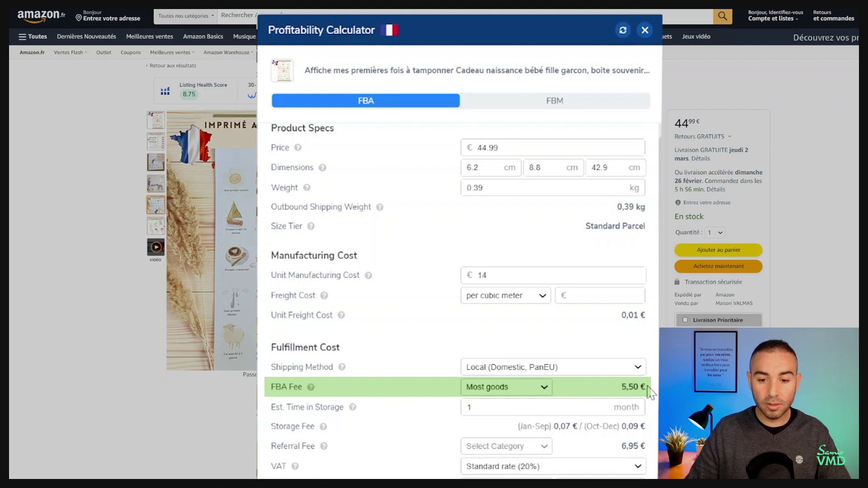
{"action": "scroll", "coordinate": [287, 459], "scroll_direction": "down", "scroll_amount": 3}
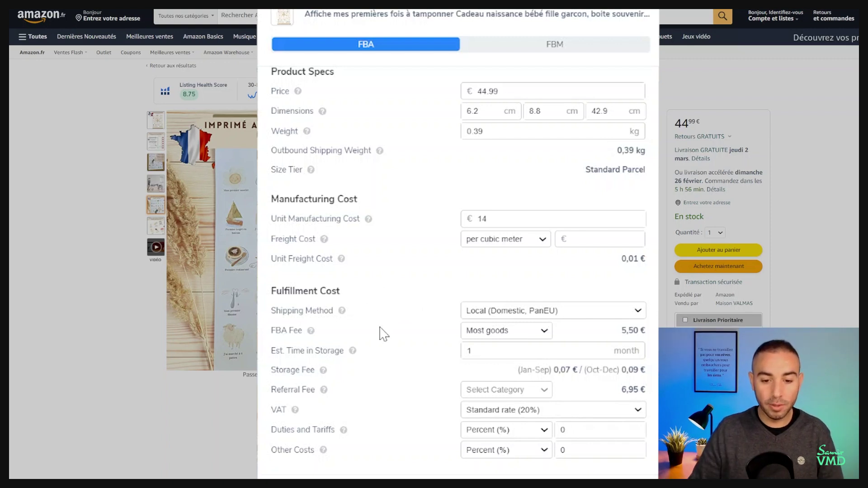
{"action": "scroll", "coordinate": [502, 467], "scroll_direction": "down", "scroll_amount": 2}
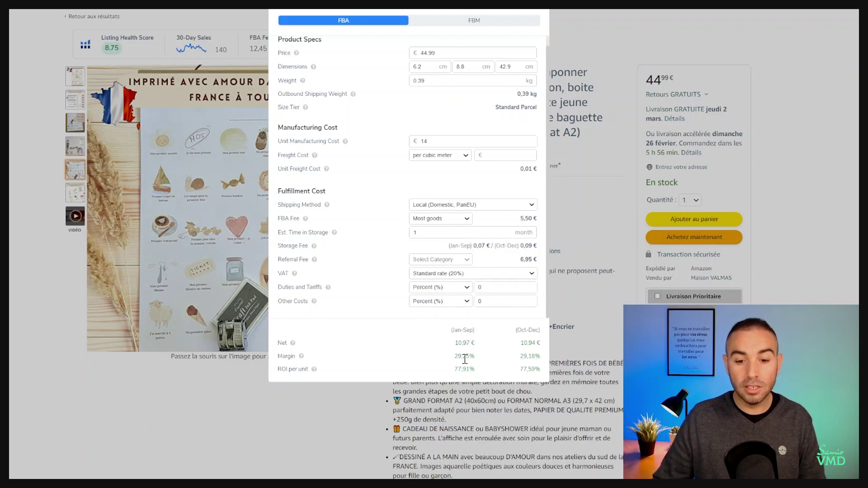
- Set the unit manufacturing cost to 12 euros and check the net profit, margin and ROI per unit
{"action": "left_click", "coordinate": [436, 142]}
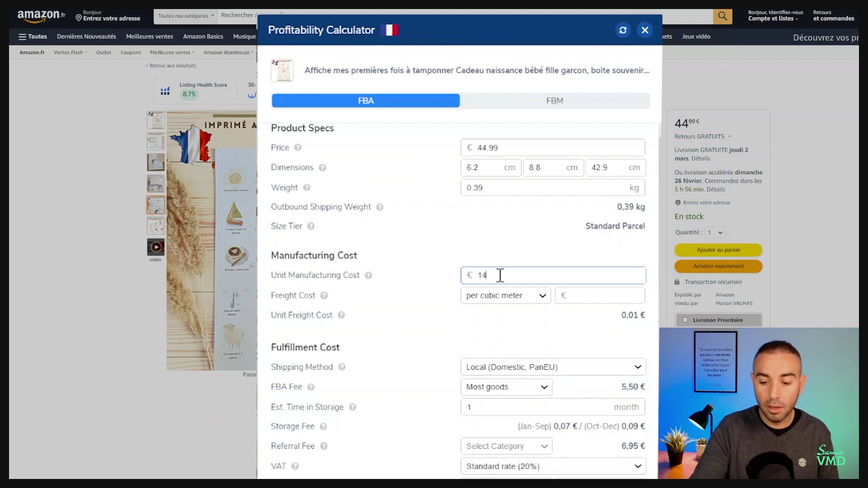
{"action": "key", "text": "BackSpace"}
{"action": "type", "text": "2"}
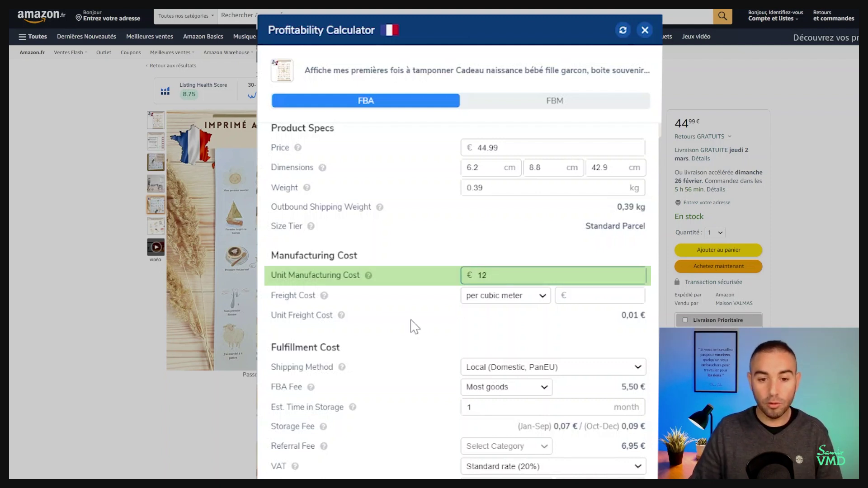
{"action": "scroll", "coordinate": [515, 449], "scroll_direction": "down", "scroll_amount": 3}
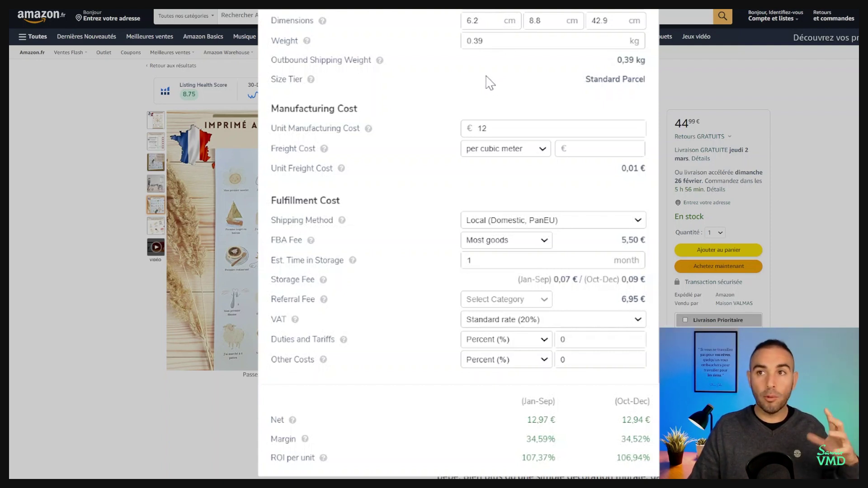
- Set the selling price to 49.99 euros and the unit manufacturing cost to 14 euros, and check the profitability
{"action": "scroll", "coordinate": [488, 83], "scroll_direction": "up", "scroll_amount": 3}
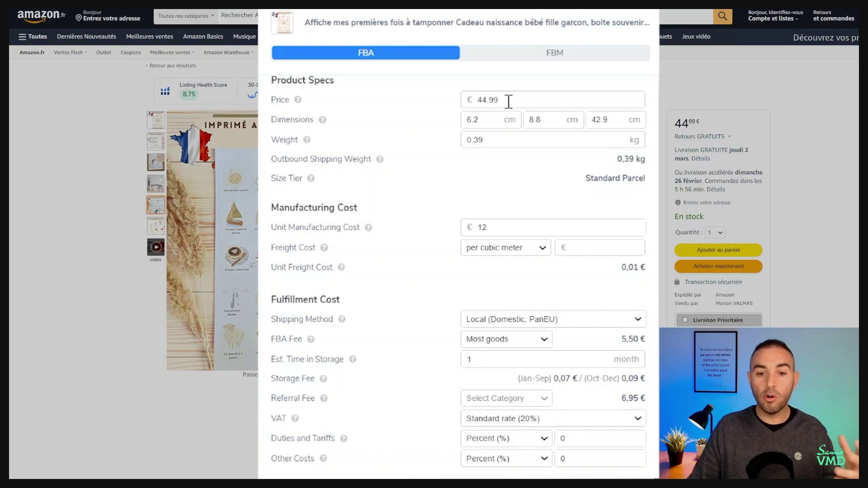
{"action": "left_click_drag", "start_coordinate": [508, 97], "coordinate": [481, 100]}
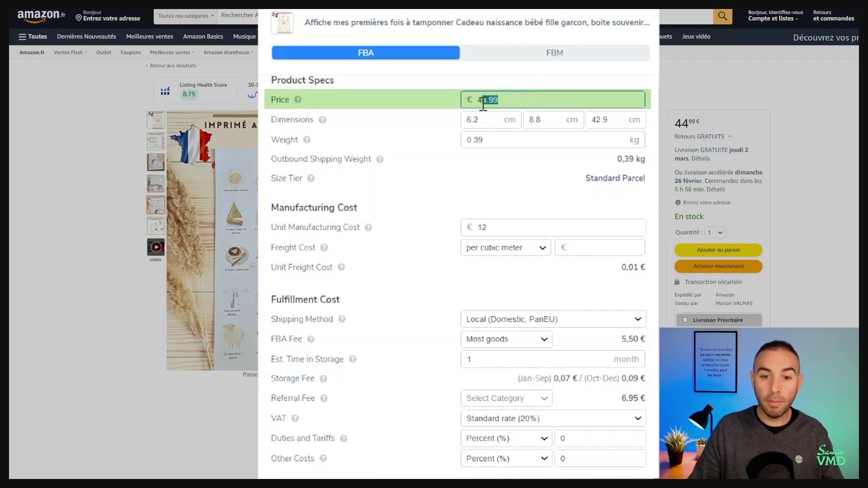
{"action": "type", "text": "9.99"}
{"action": "left_click", "coordinate": [519, 228]}
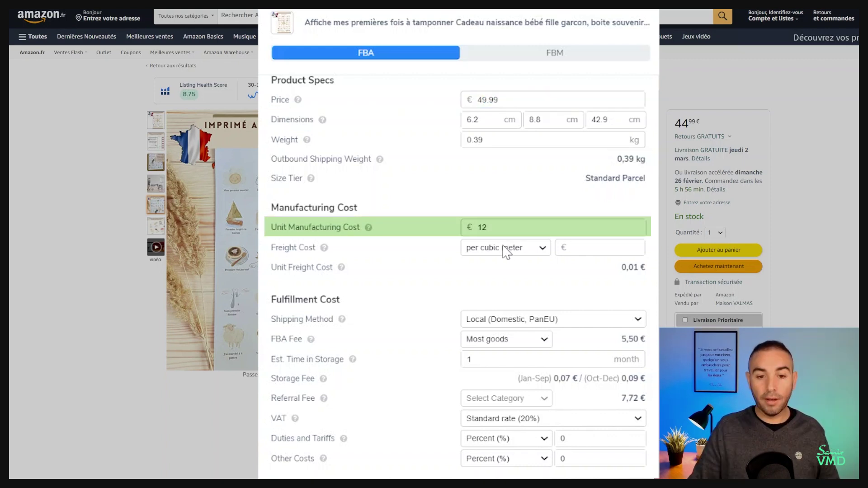
{"action": "key", "text": "BackSpace"}
{"action": "type", "text": "4"}
{"action": "scroll", "coordinate": [552, 452], "scroll_direction": "down", "scroll_amount": 3}
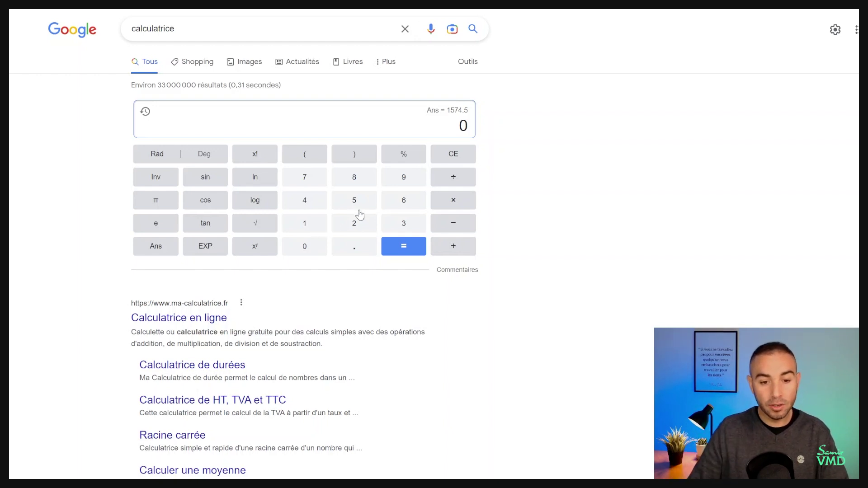
- Calculate 6298 × 0.25 in Google's calculator
{"action": "left_click", "coordinate": [390, 203]}
{"action": "left_click", "coordinate": [364, 228]}
{"action": "left_click", "coordinate": [404, 186]}
{"action": "type", "text": "8*0"}
{"action": "left_click", "coordinate": [351, 246]}
{"action": "left_click", "coordinate": [357, 226]}
{"action": "left_click", "coordinate": [361, 204]}
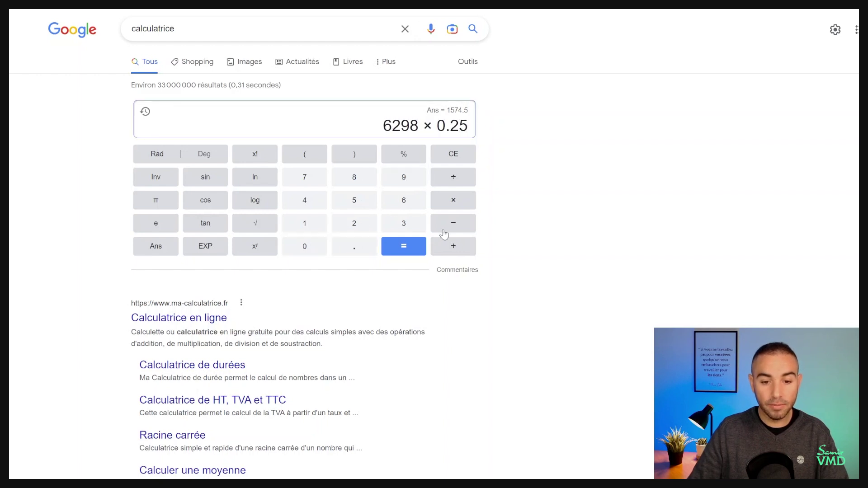
{"action": "left_click", "coordinate": [406, 250]}
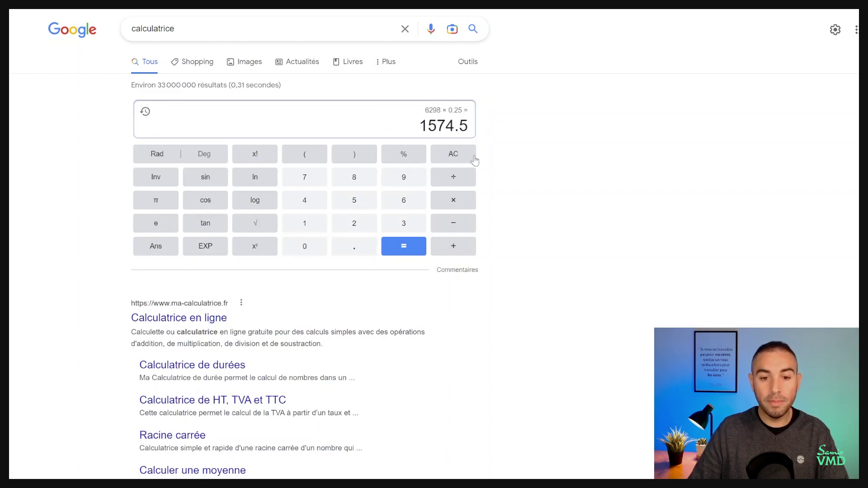